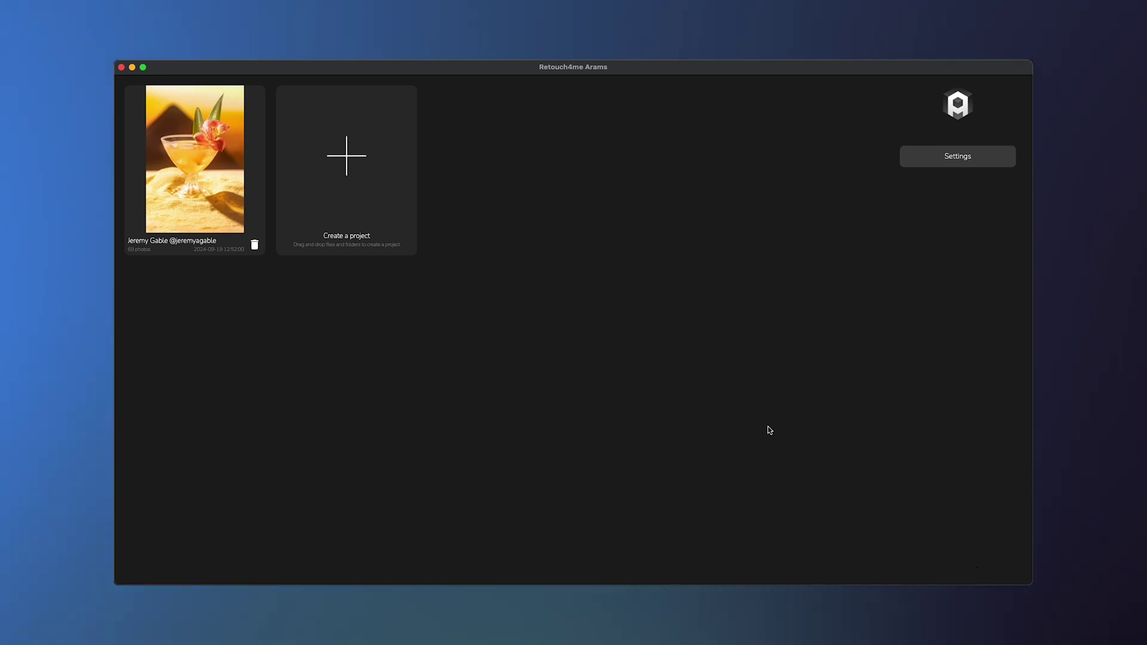
Open the project, select the item_4 cocktail photo, and add its cocktail and drink tags to the filter.
click(232, 192)
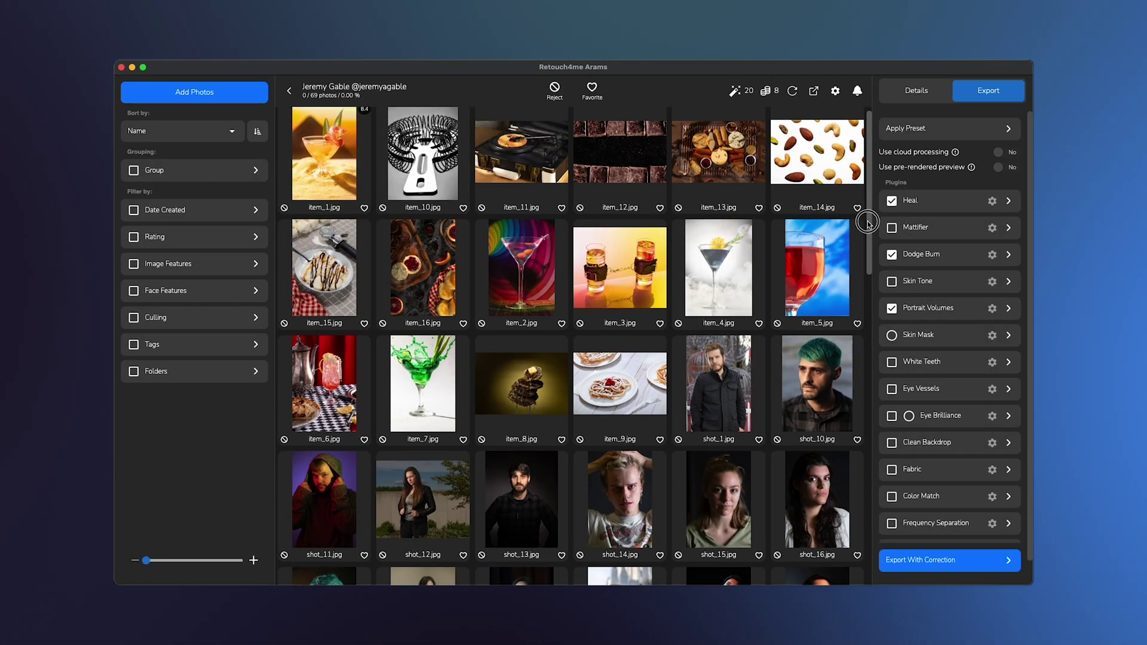
mouse_move(871, 220)
mouse_down()
mouse_move(877, 421)
mouse_move(863, 544)
mouse_move(873, 553)
mouse_move(862, 361)
mouse_move(873, 191)
mouse_up()
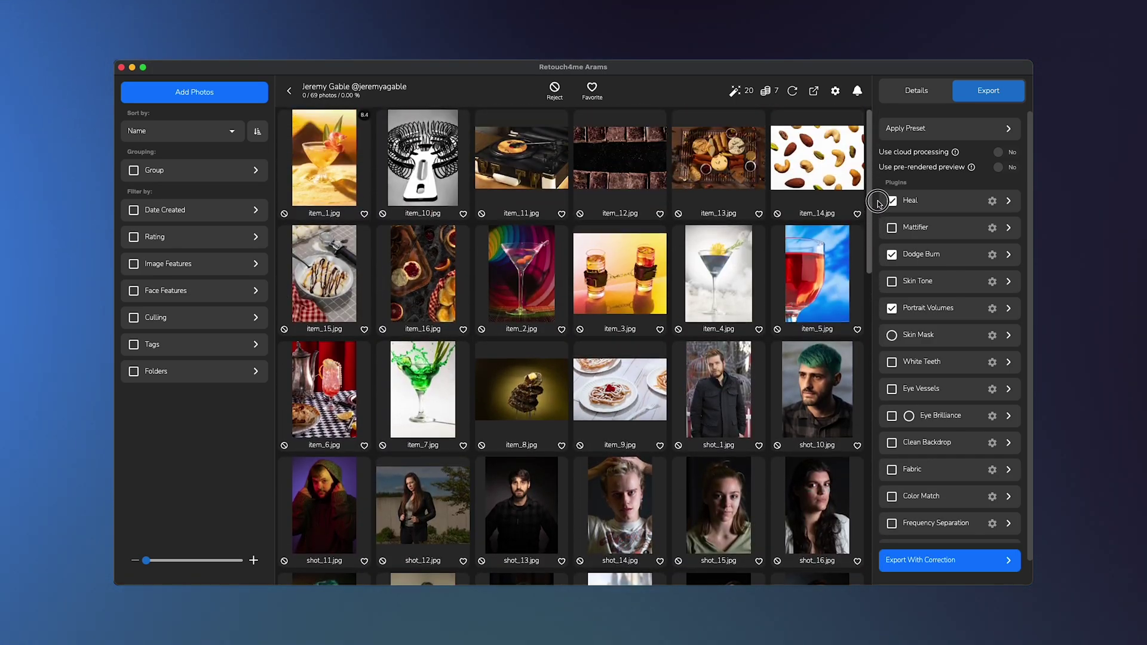
click(709, 297)
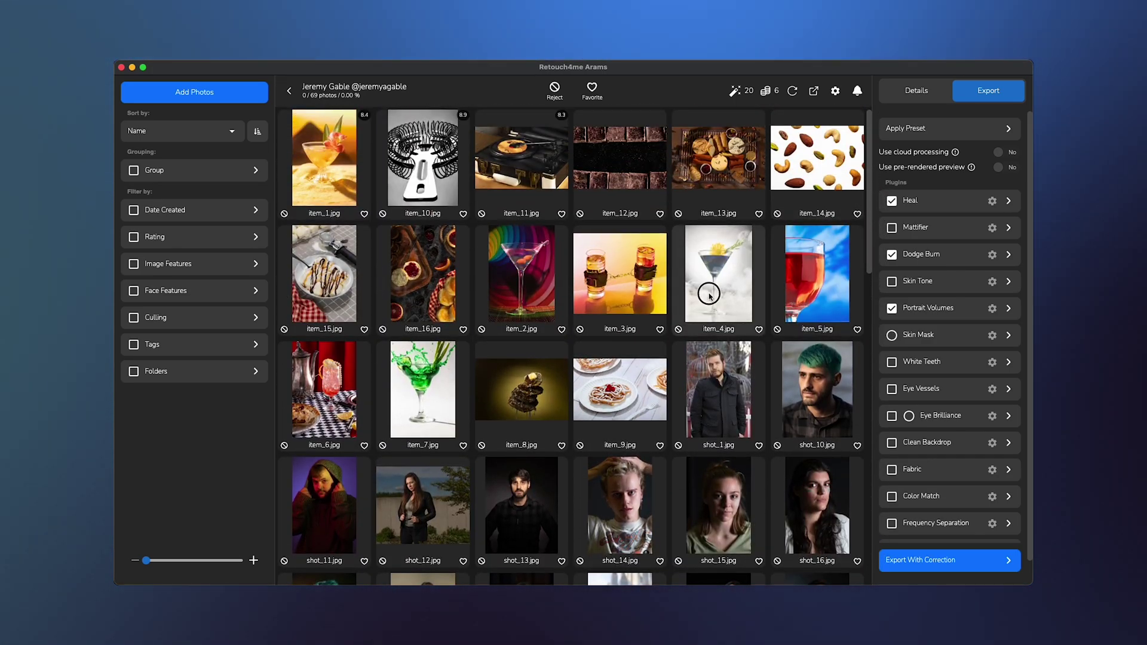
click(925, 98)
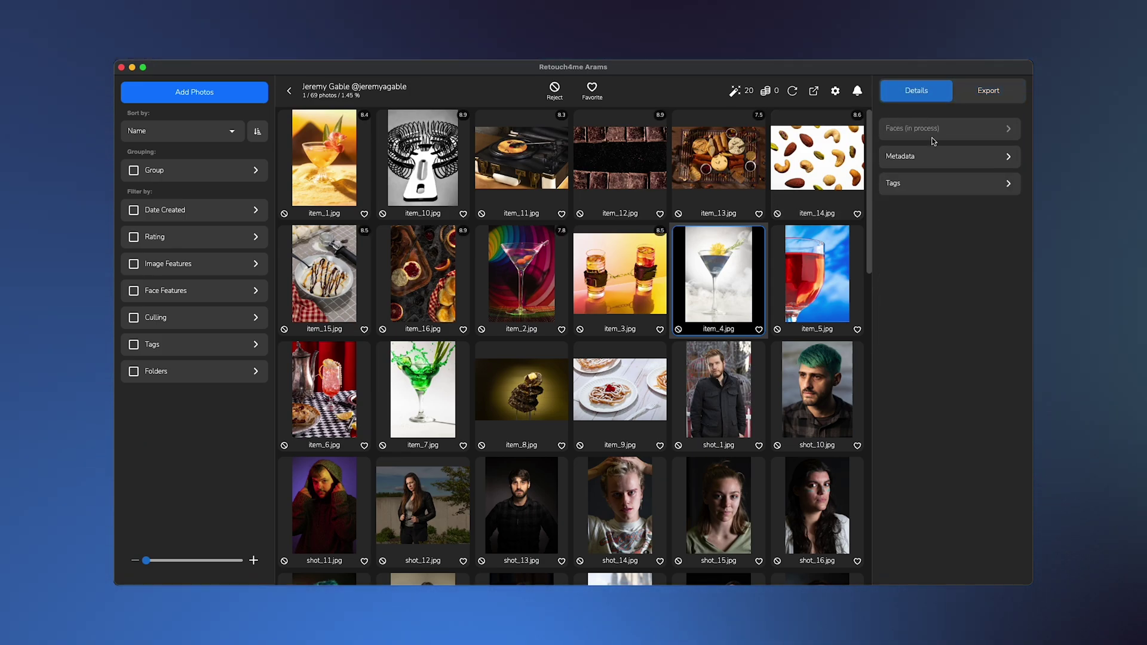
click(975, 184)
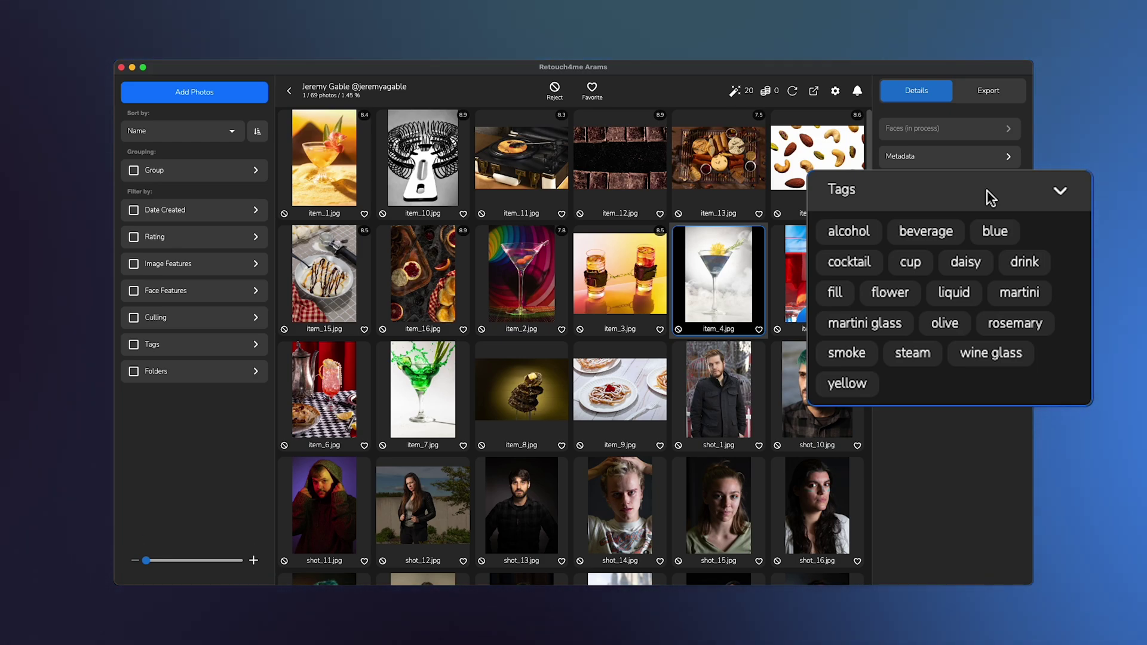
click(855, 263)
click(1017, 265)
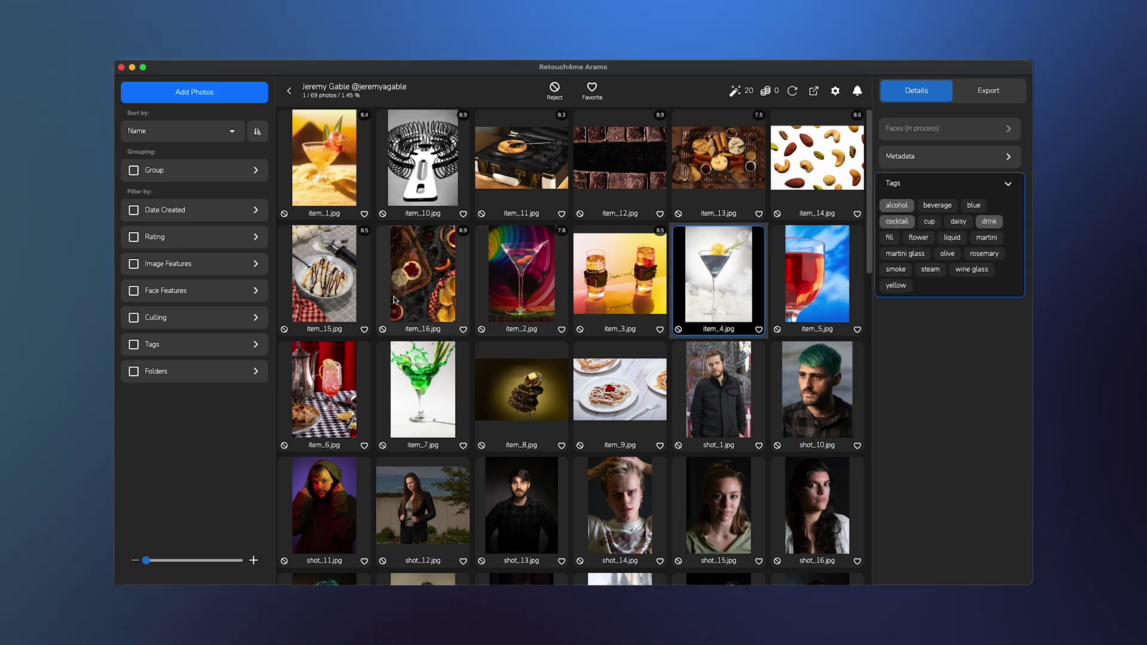
Apply the tag filter to the grid, then remove drink and turn the filter off.
click(260, 344)
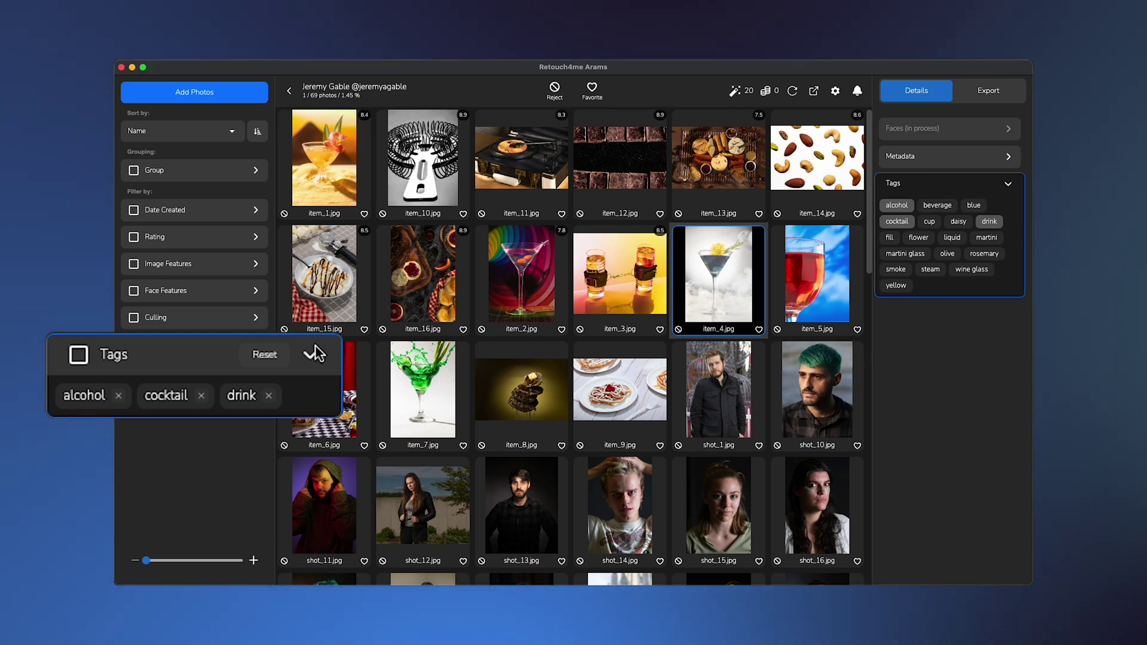
click(78, 356)
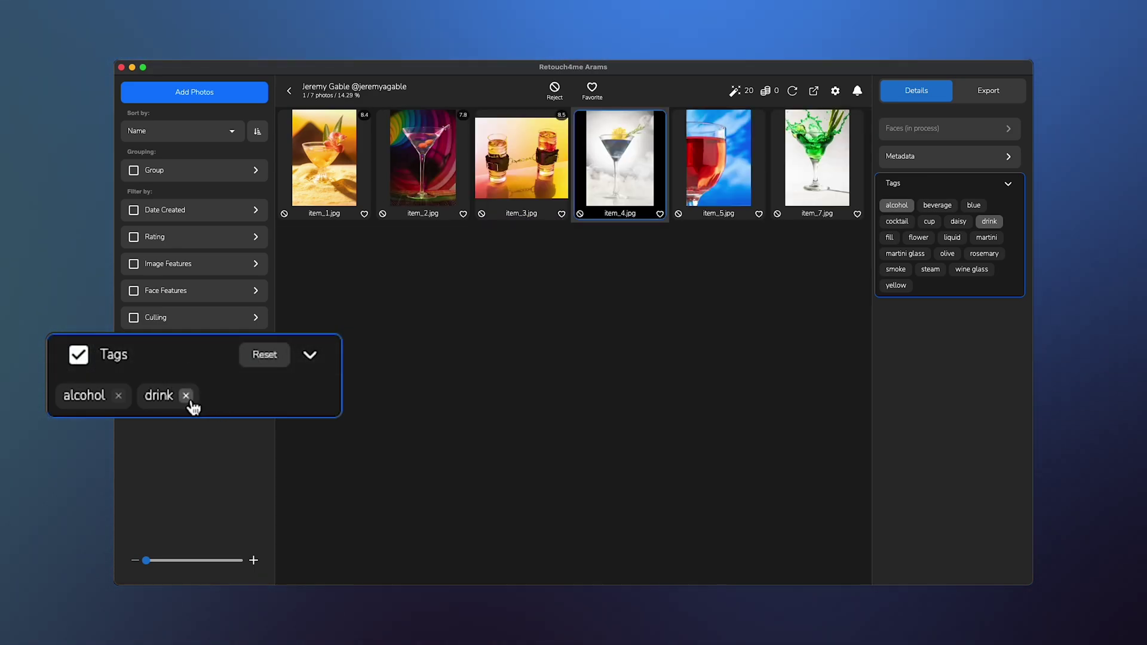
click(186, 396)
click(133, 344)
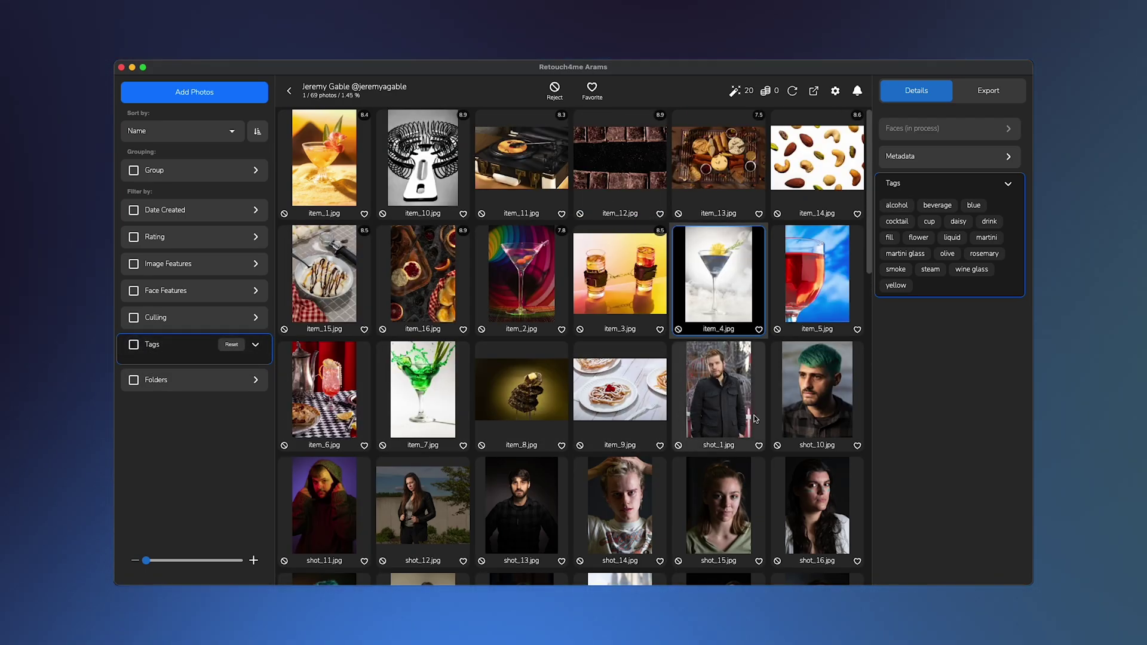
Select the shot_1 portrait, add its man tag, and filter the grid to photos tagged man.
click(759, 368)
click(910, 280)
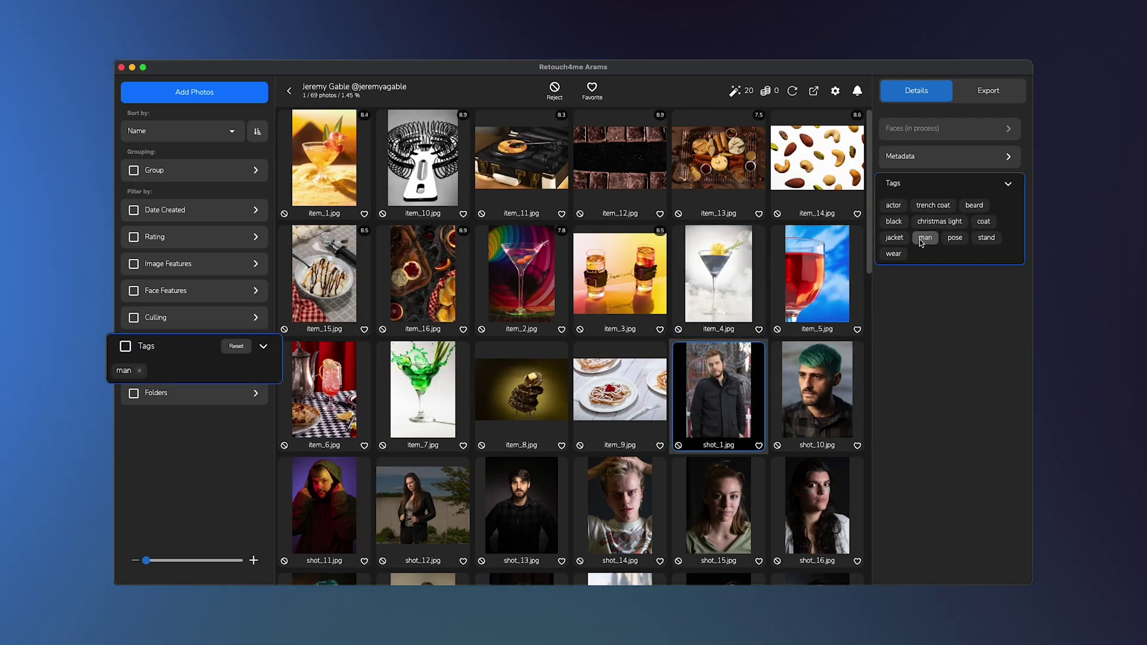
click(80, 356)
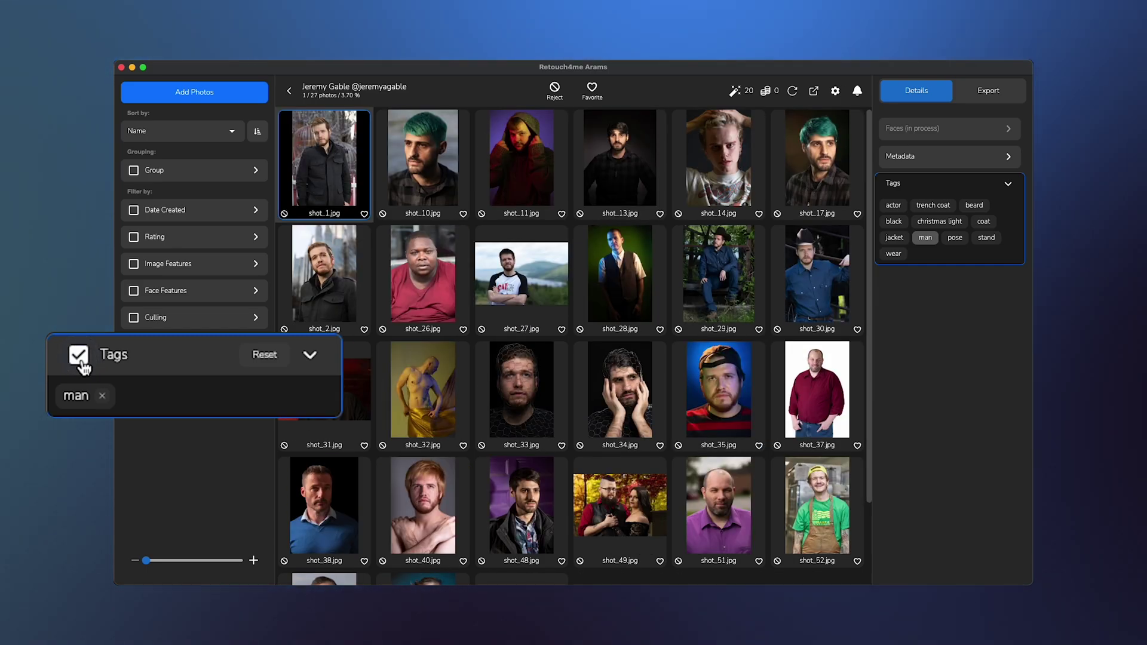
scroll(875, 376, down, 3)
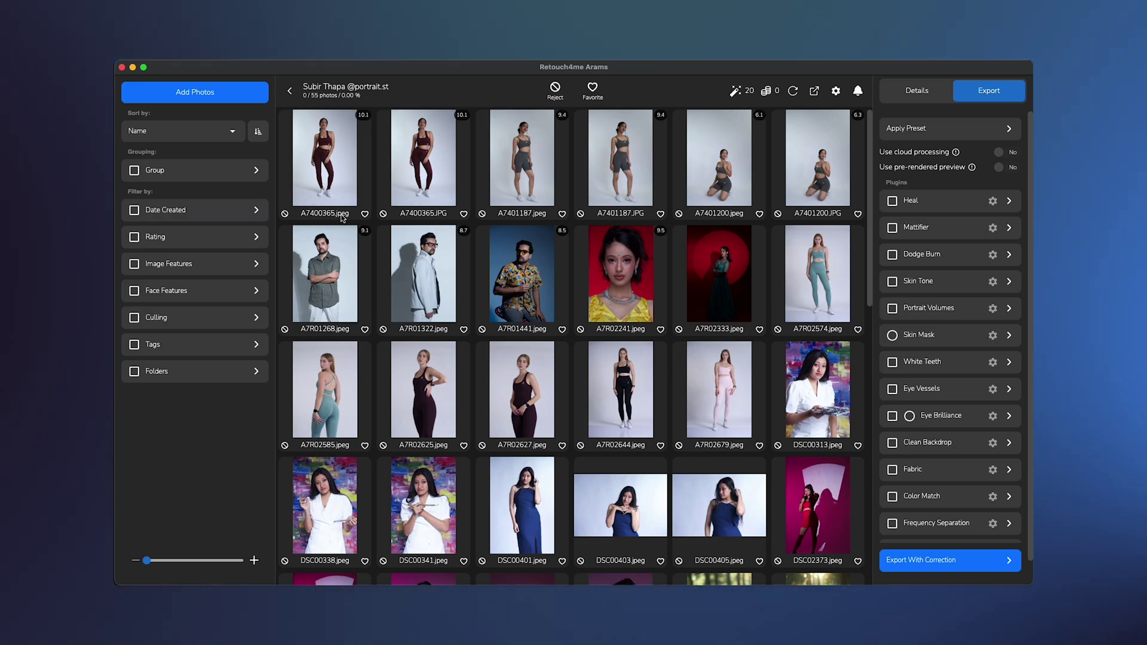
Select the DSC03043 portrait and enable the Heal and Dodge Burn retouches.
drag(873, 279, 866, 454)
click(703, 324)
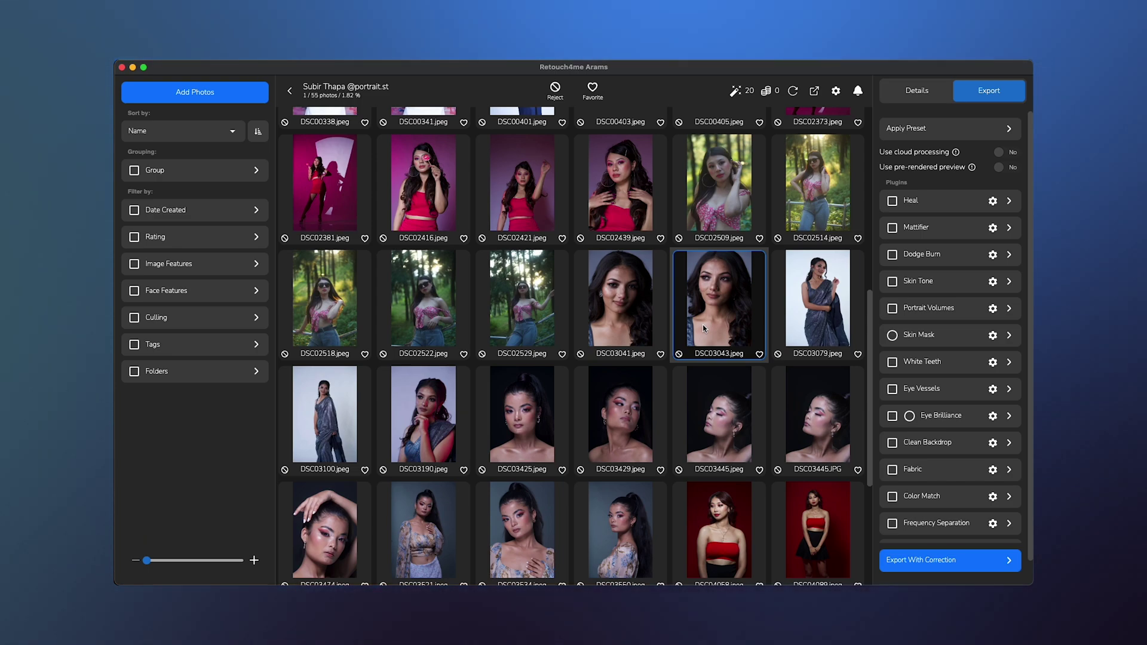
click(891, 201)
click(891, 255)
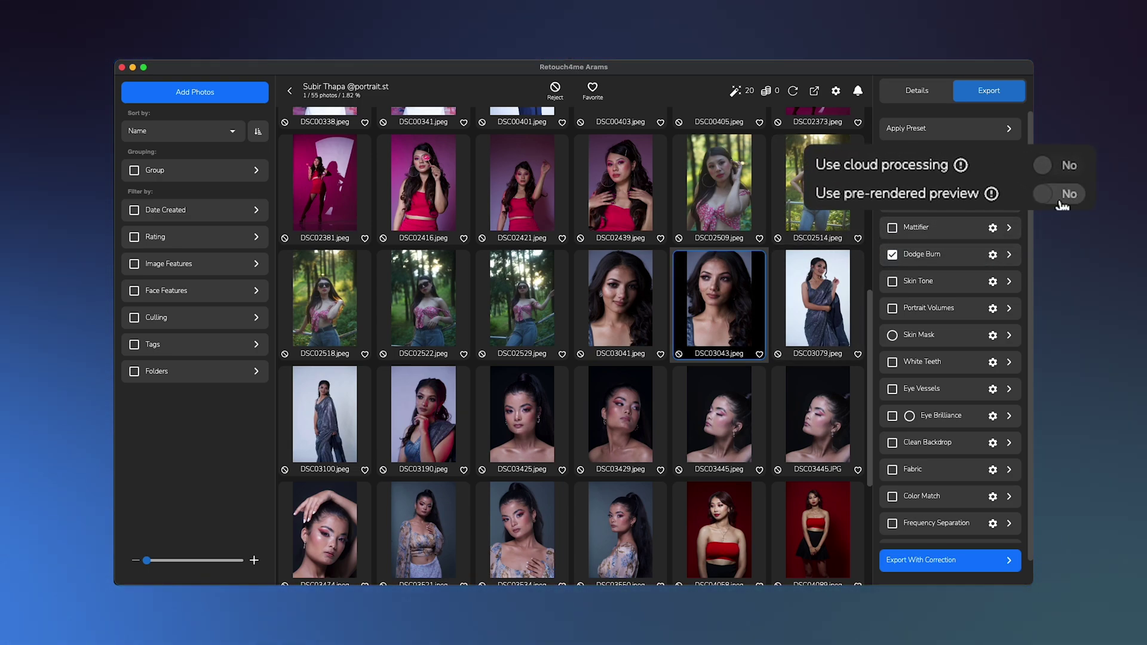
Turn on pre-rendered previews, pre-render DSC03043, and open it in single-image view.
click(1060, 200)
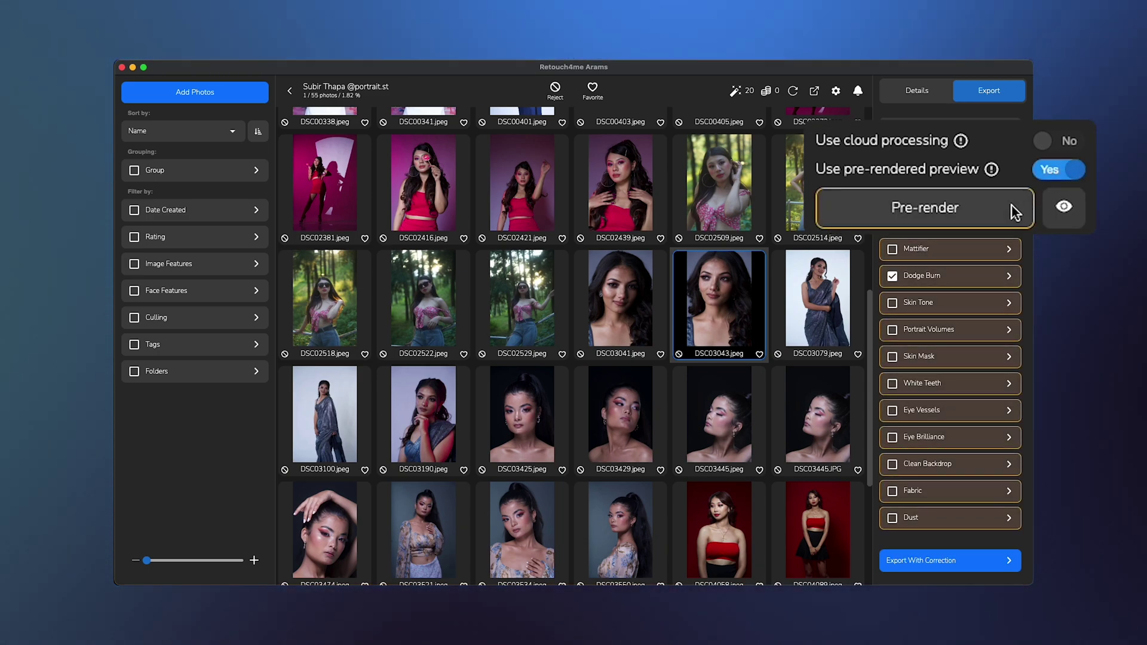
click(998, 213)
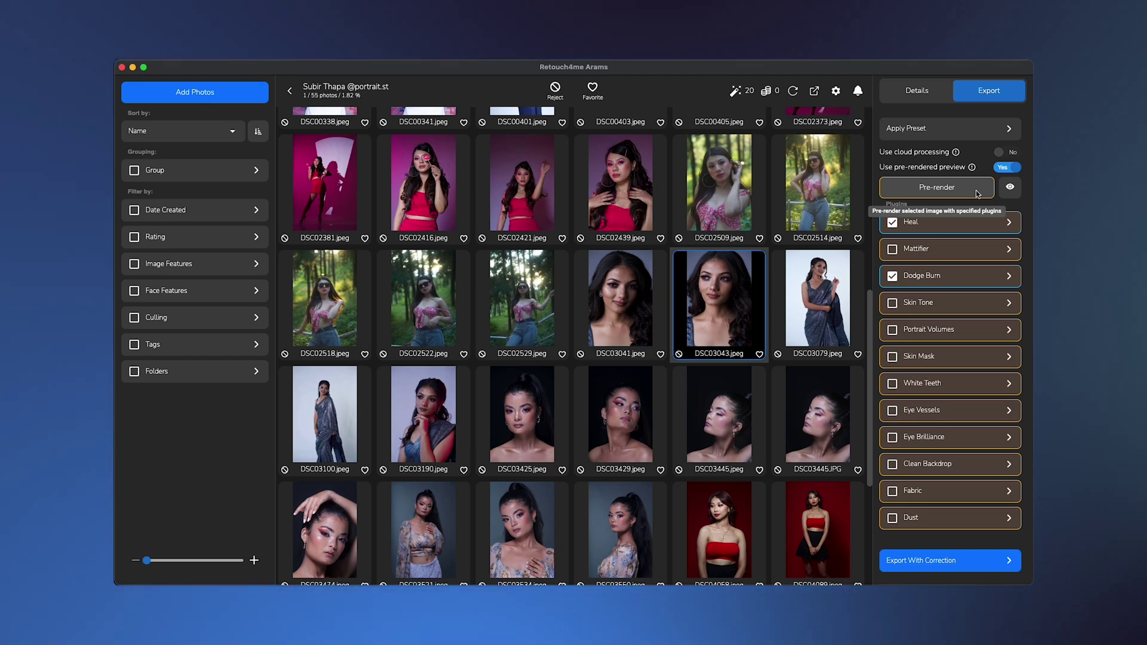
double_click(730, 309)
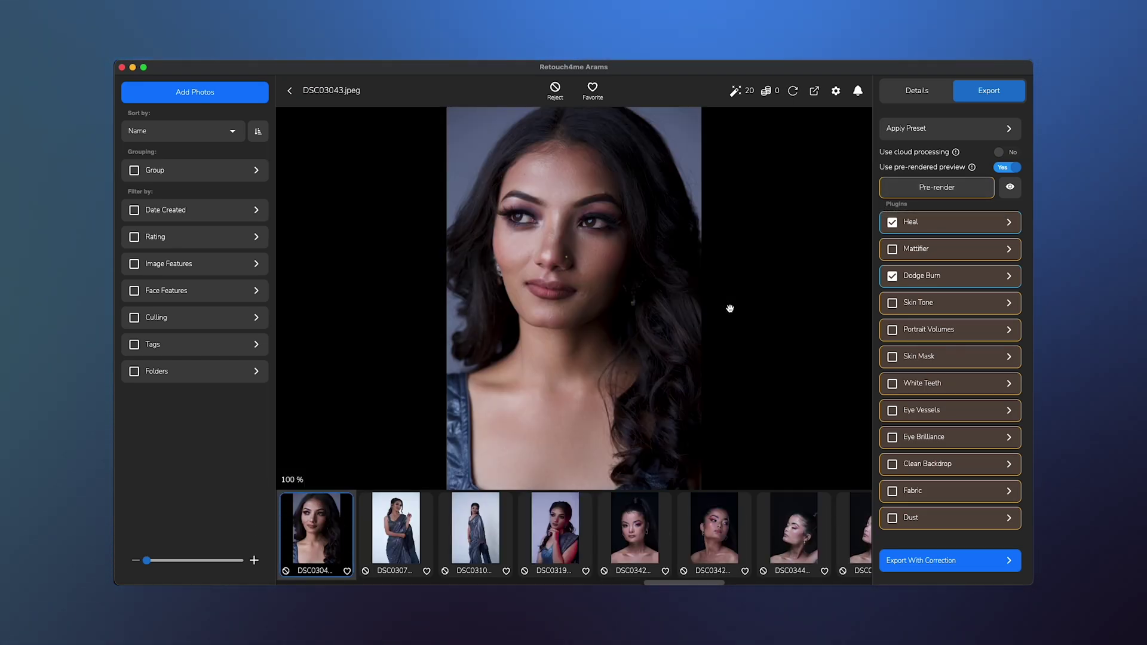
Zoom into the DSC03043 preview.
scroll(605, 232, up, 5)
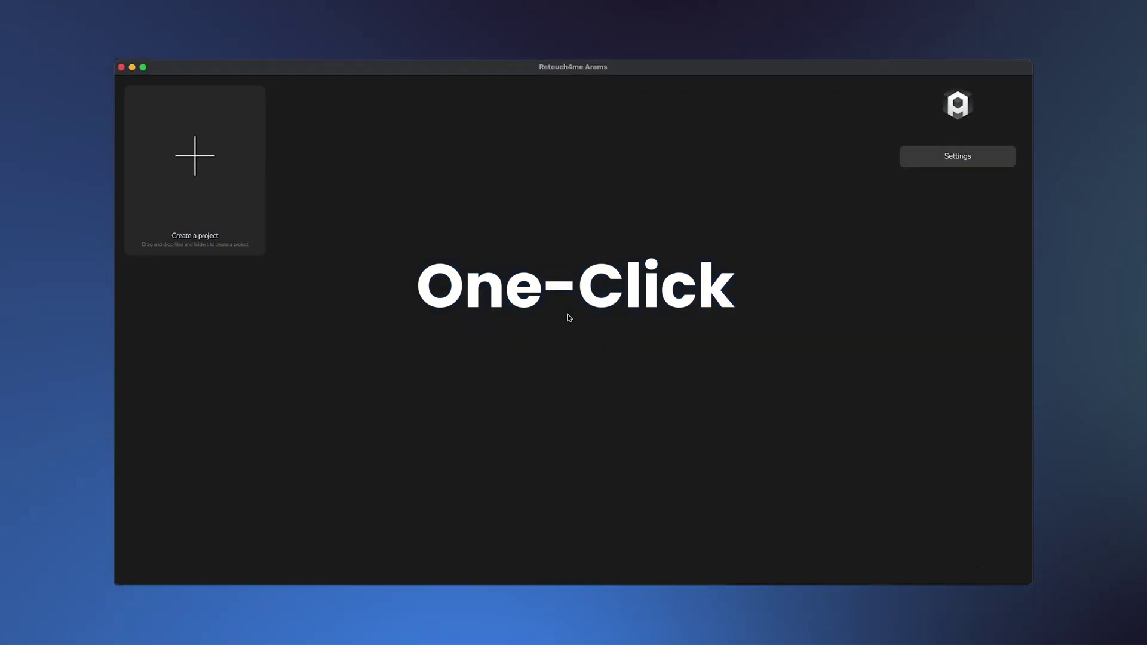
Download the latest Heal plugin from Settings > Plugins and advance its installer past the introduction.
click(997, 162)
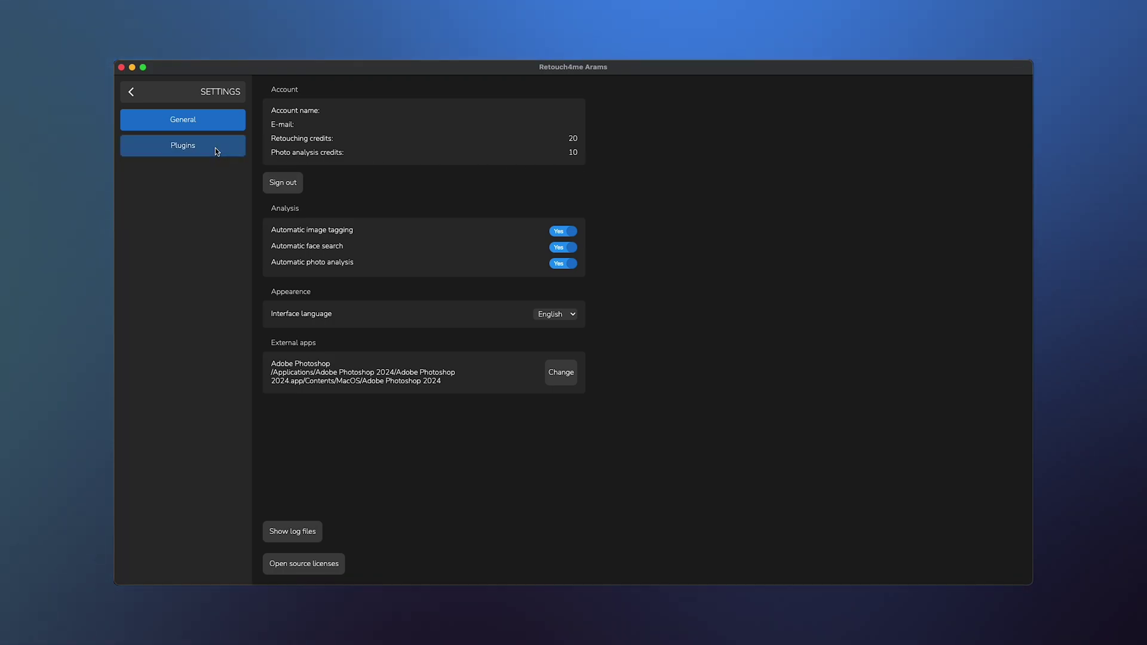
click(207, 148)
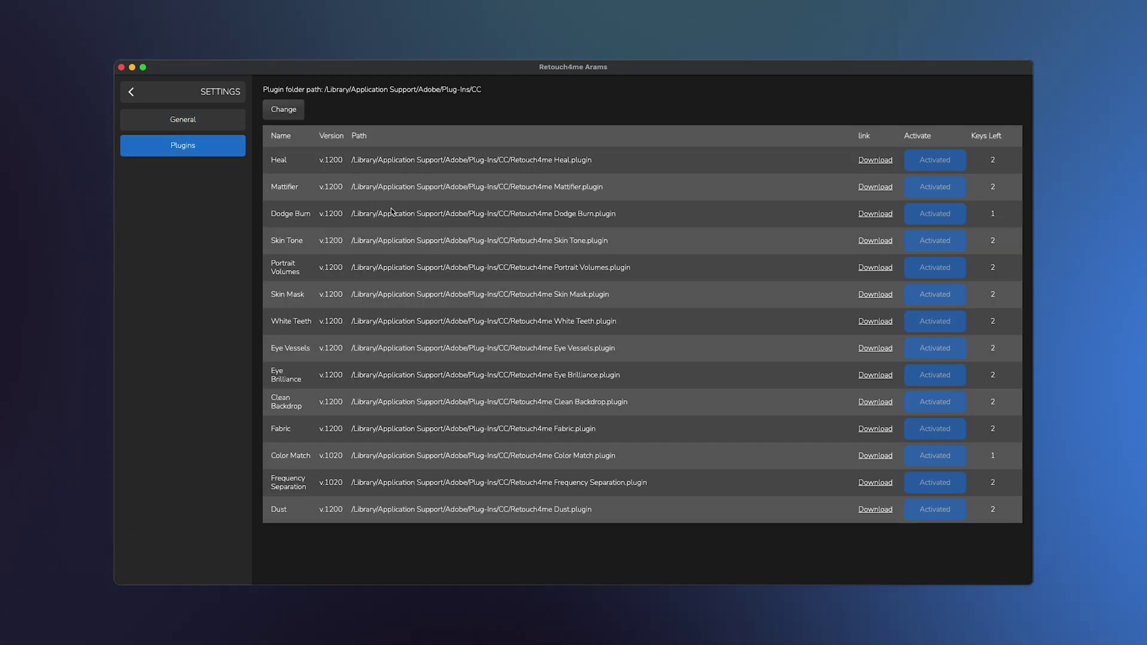
click(875, 160)
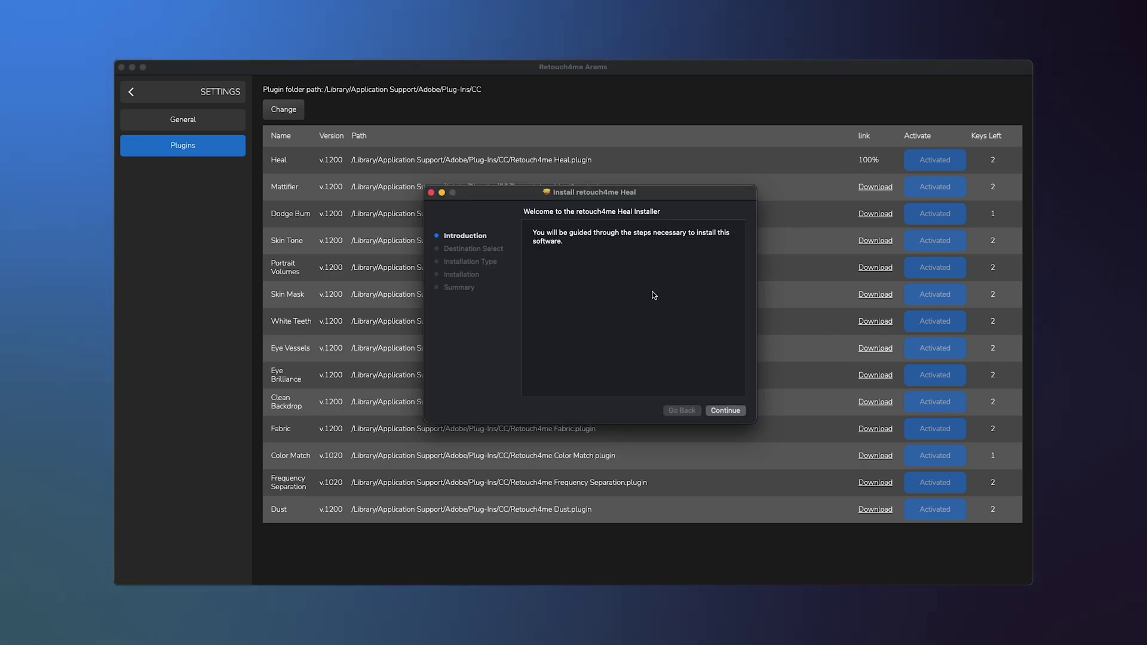
click(728, 411)
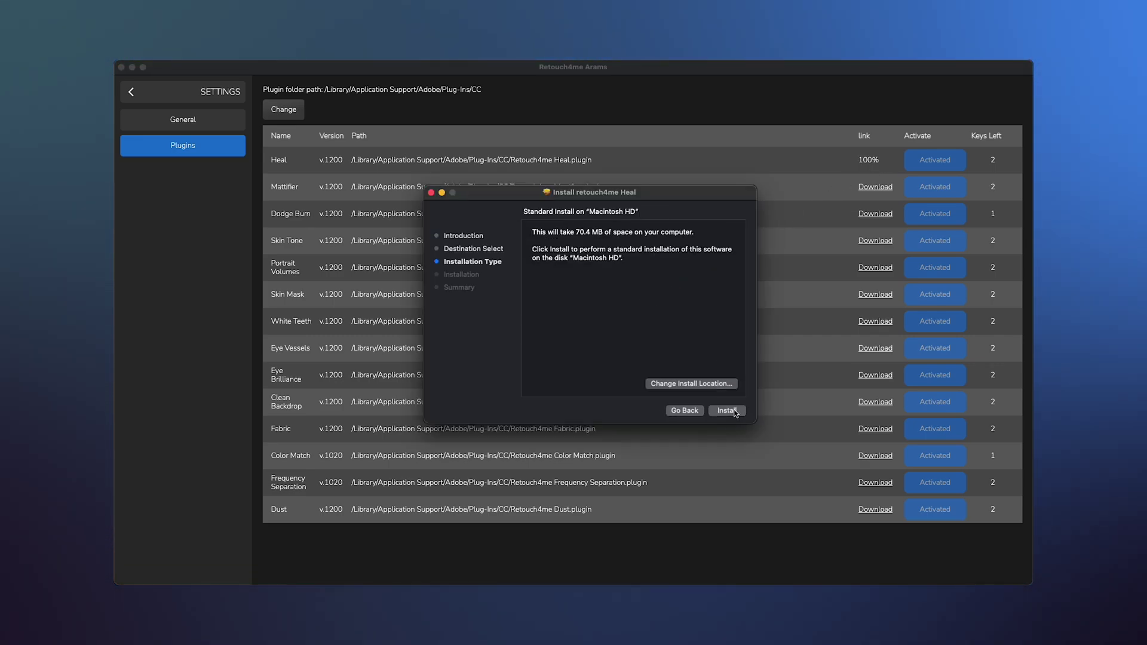